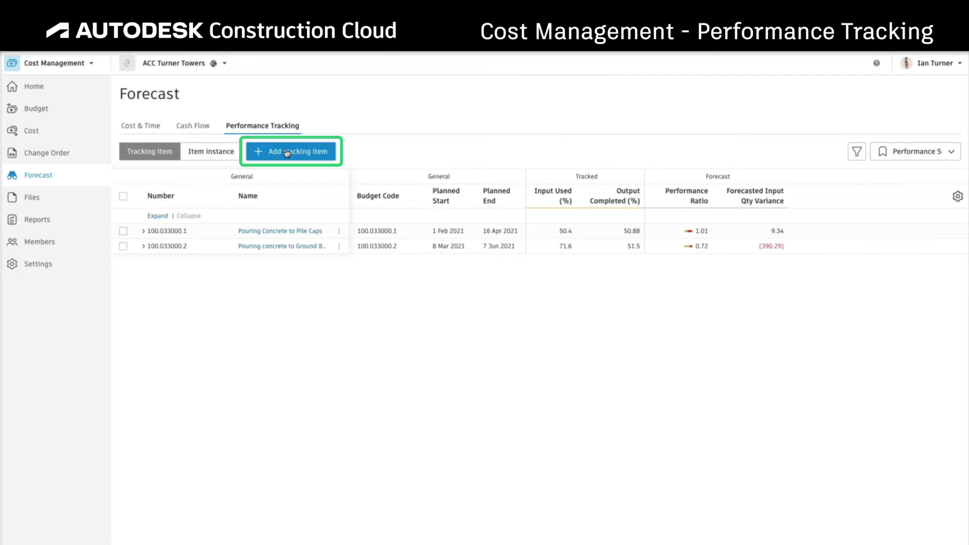
- Start adding a budget-code tracking item and bring up the Pile Caps item's actions
{"action": "left_click", "coordinate": [287, 154]}
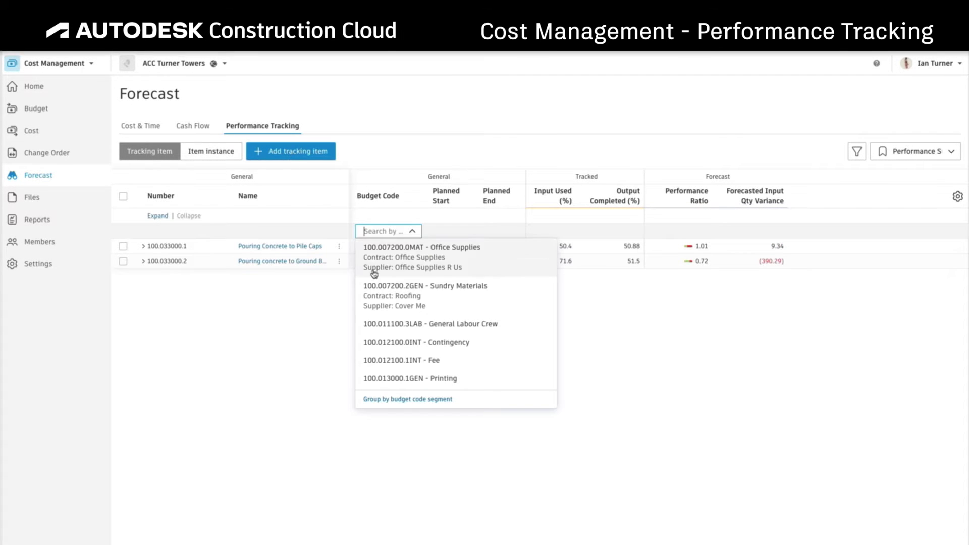
{"action": "scroll", "coordinate": [454, 318], "scroll_direction": "down", "scroll_amount": 2}
{"action": "scroll", "coordinate": [454, 318], "scroll_direction": "down", "scroll_amount": 2}
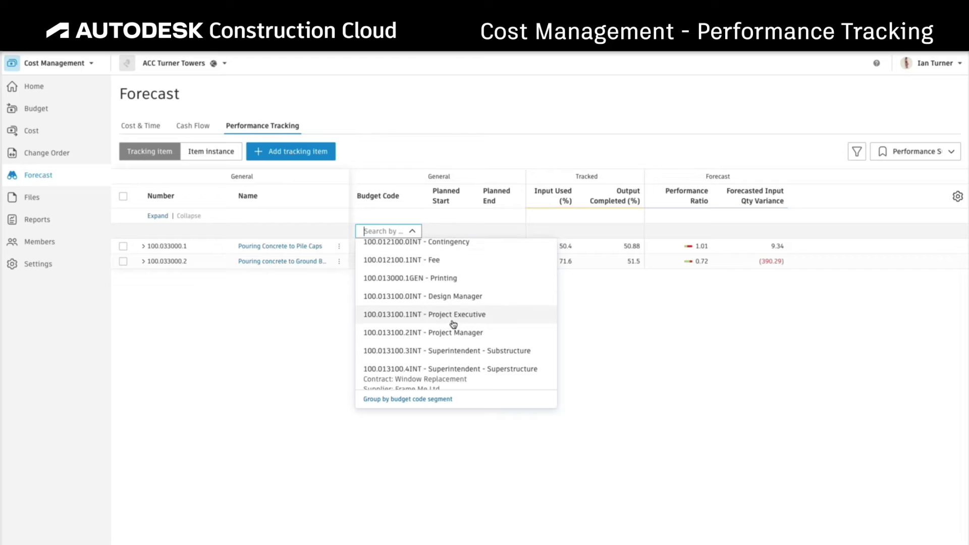
{"action": "left_click", "coordinate": [326, 312]}
{"action": "left_click", "coordinate": [316, 231]}
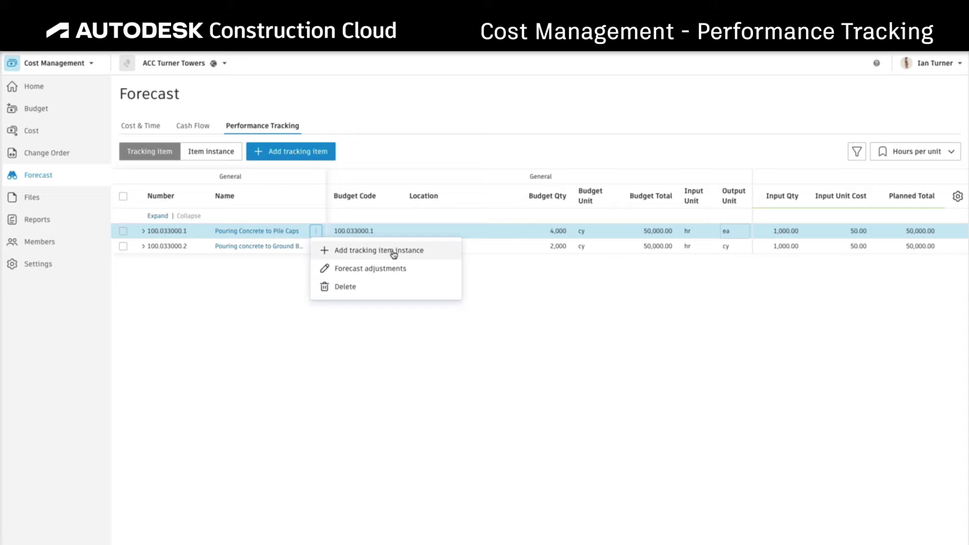
- Expand Pile Caps (100.033000.1) and view the Substructure zones in an instance's Location list
{"action": "left_click", "coordinate": [143, 231]}
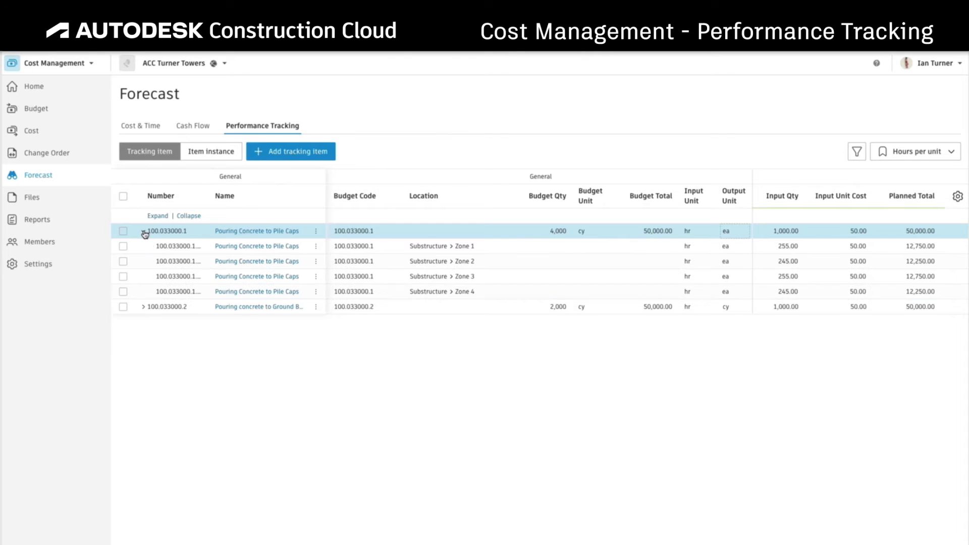
{"action": "scroll", "coordinate": [424, 250], "scroll_direction": "right", "scroll_amount": 3}
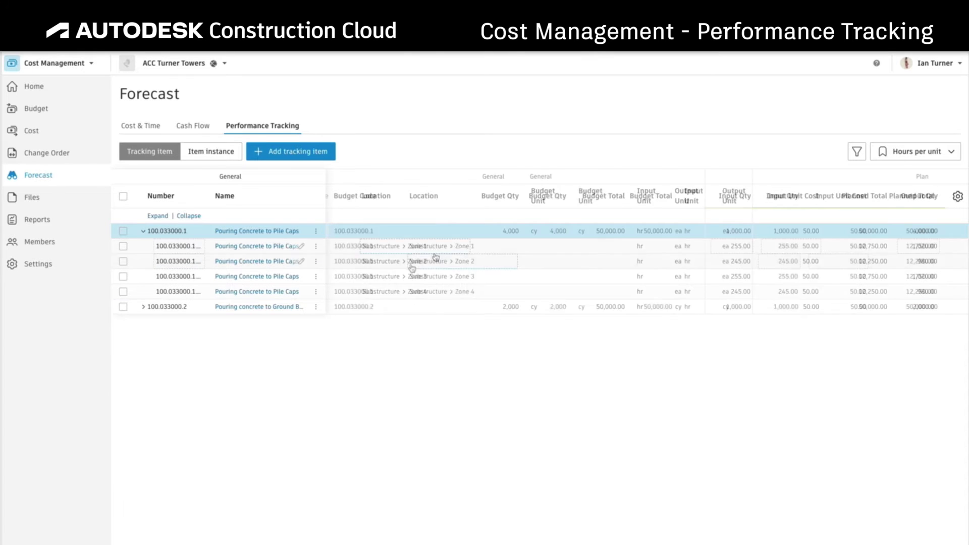
{"action": "left_click", "coordinate": [431, 246]}
{"action": "scroll", "coordinate": [408, 318], "scroll_direction": "down", "scroll_amount": 2}
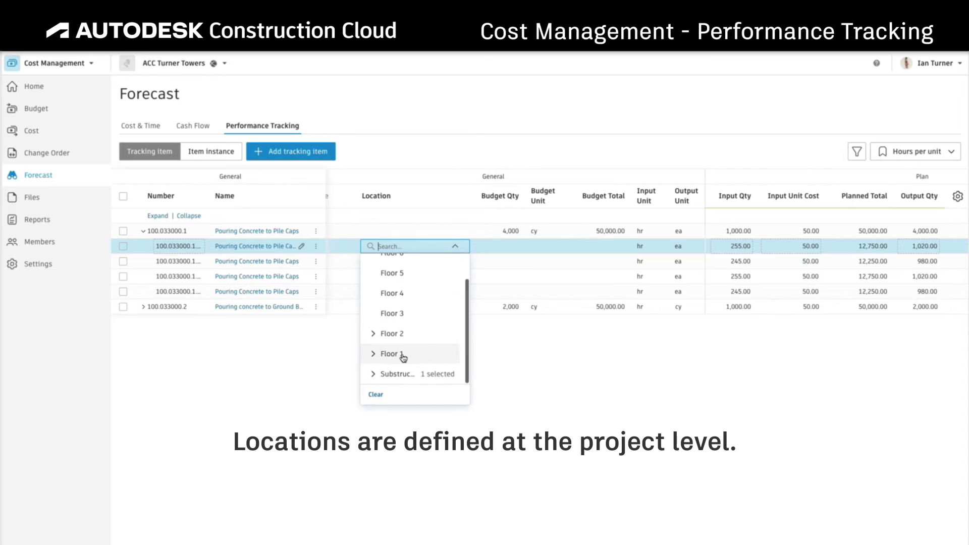
{"action": "left_click", "coordinate": [373, 374]}
{"action": "scroll", "coordinate": [409, 340], "scroll_direction": "down", "scroll_amount": 2}
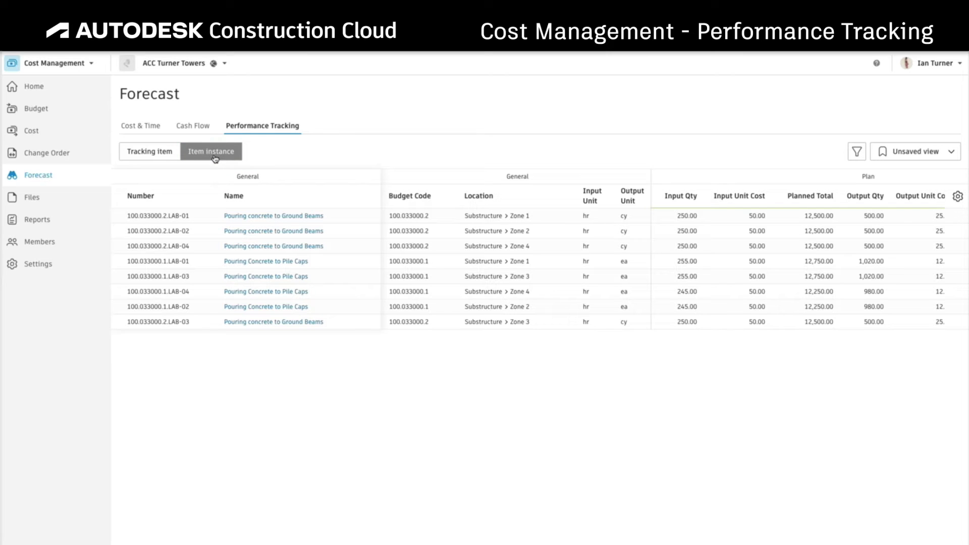
- Group the item instances by Location from the filter options
{"action": "left_click", "coordinate": [856, 153]}
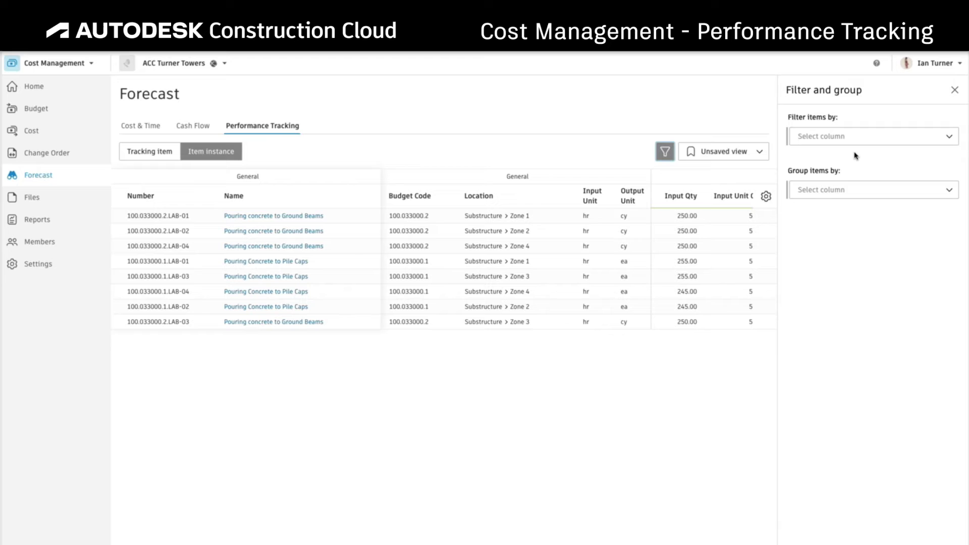
{"action": "left_click", "coordinate": [840, 191]}
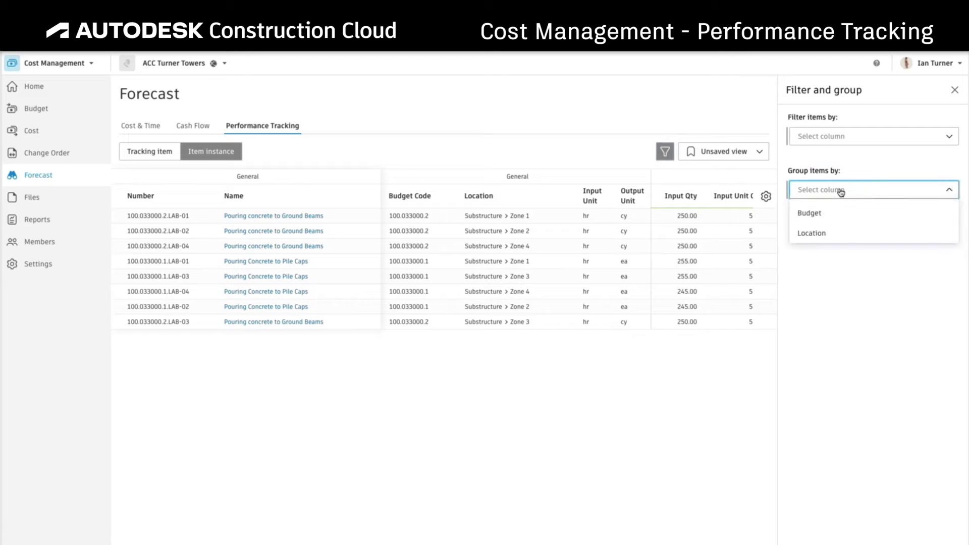
{"action": "left_click", "coordinate": [835, 236]}
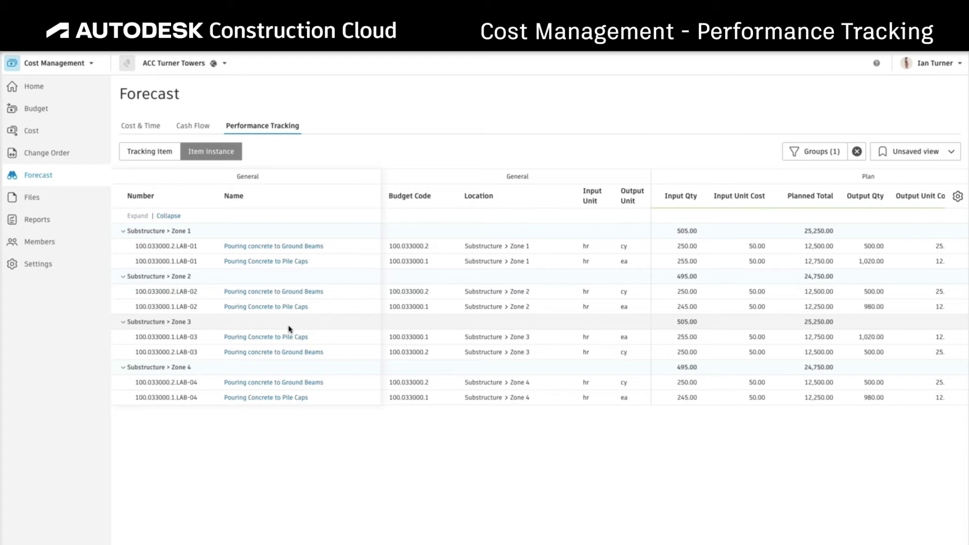
- Return to the tracking item list and expand Pile Caps (100.033000.1) to show its instances
{"action": "left_click", "coordinate": [150, 151]}
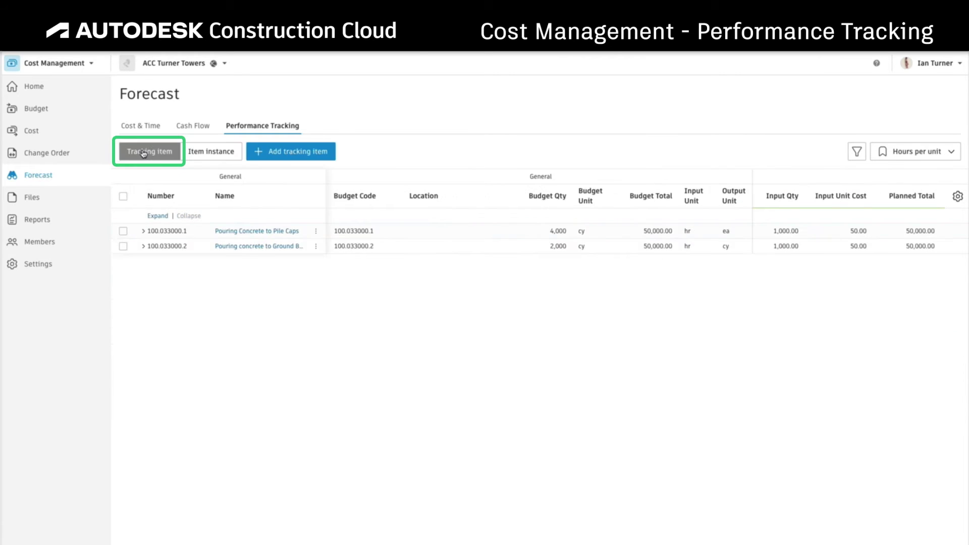
{"action": "left_click", "coordinate": [144, 230]}
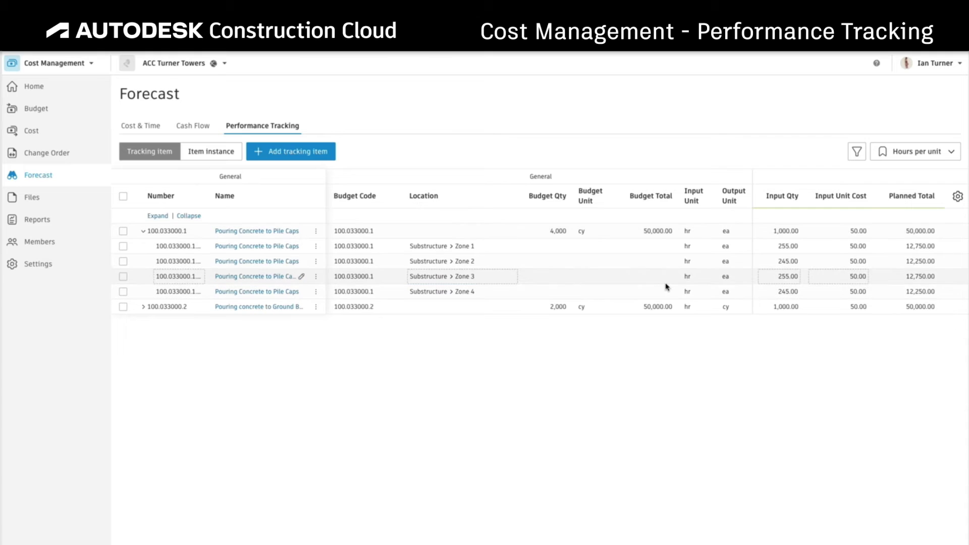
{"action": "scroll", "coordinate": [667, 285], "scroll_direction": "right", "scroll_amount": 10}
{"action": "scroll", "coordinate": [665, 285], "scroll_direction": "right", "scroll_amount": 10}
{"action": "scroll", "coordinate": [666, 285], "scroll_direction": "right", "scroll_amount": 5}
{"action": "scroll", "coordinate": [667, 285], "scroll_direction": "right", "scroll_amount": 1}
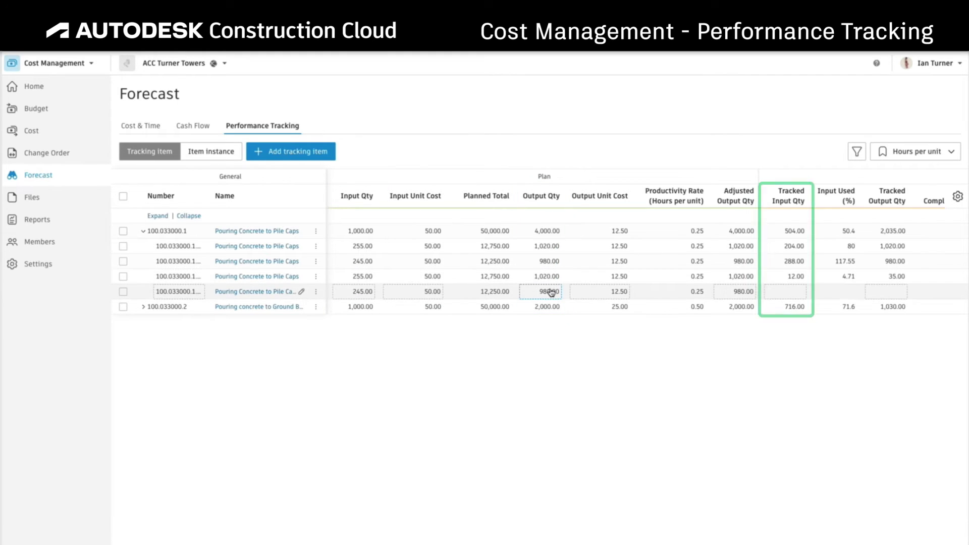
{"action": "scroll", "coordinate": [651, 292], "scroll_direction": "right", "scroll_amount": 5}
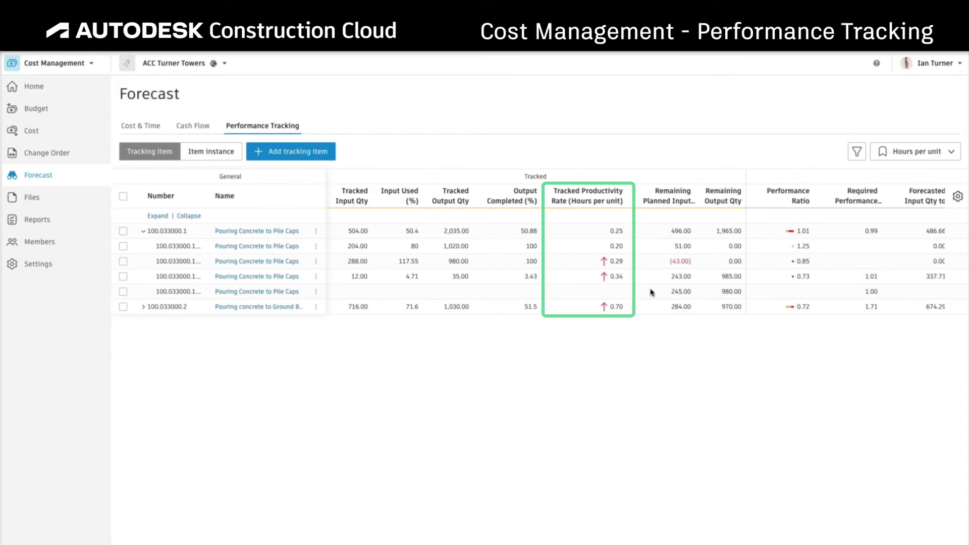
{"action": "mouse_move", "coordinate": [257, 245]}
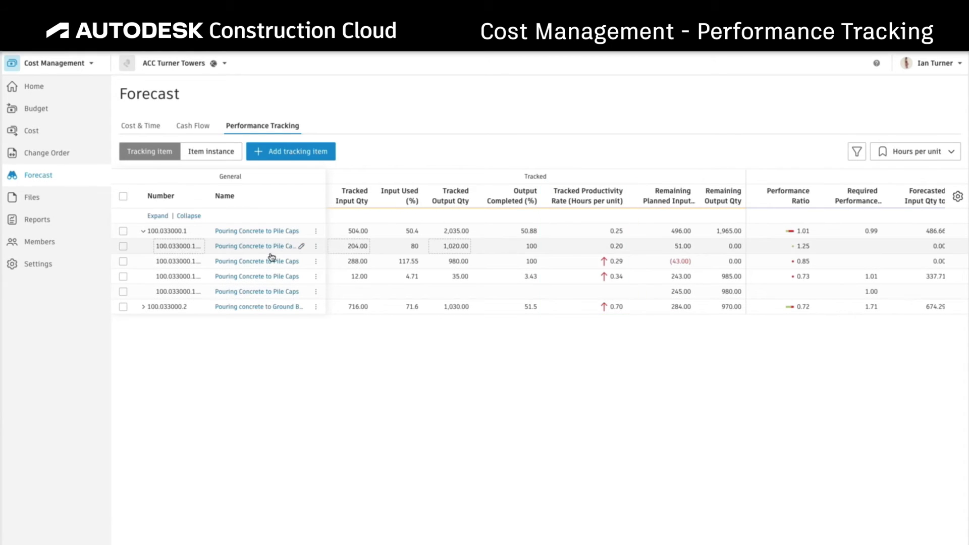
- Open the detail panel of the Zone 1 Pile Caps instance
{"action": "left_click", "coordinate": [255, 250]}
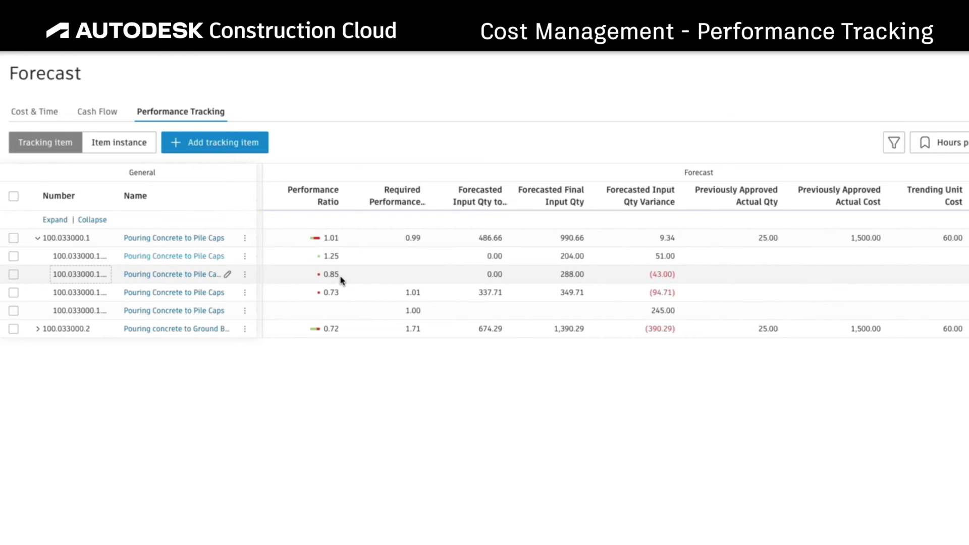
{"action": "scroll", "coordinate": [341, 281], "scroll_direction": "left", "scroll_amount": 1}
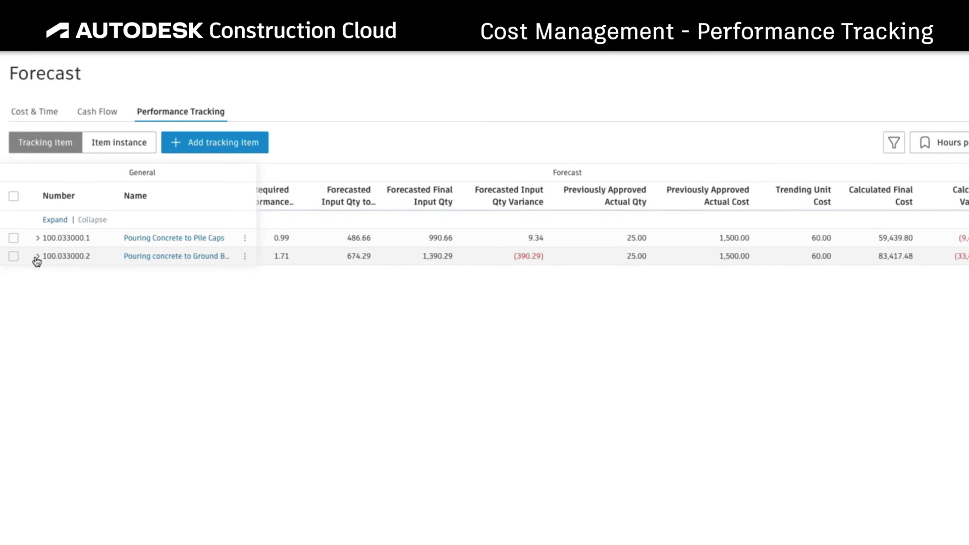
- Expand Ground Beams (100.033000.2) and add a forecast adjustment based on its tracking-item variance
{"action": "left_click", "coordinate": [38, 257]}
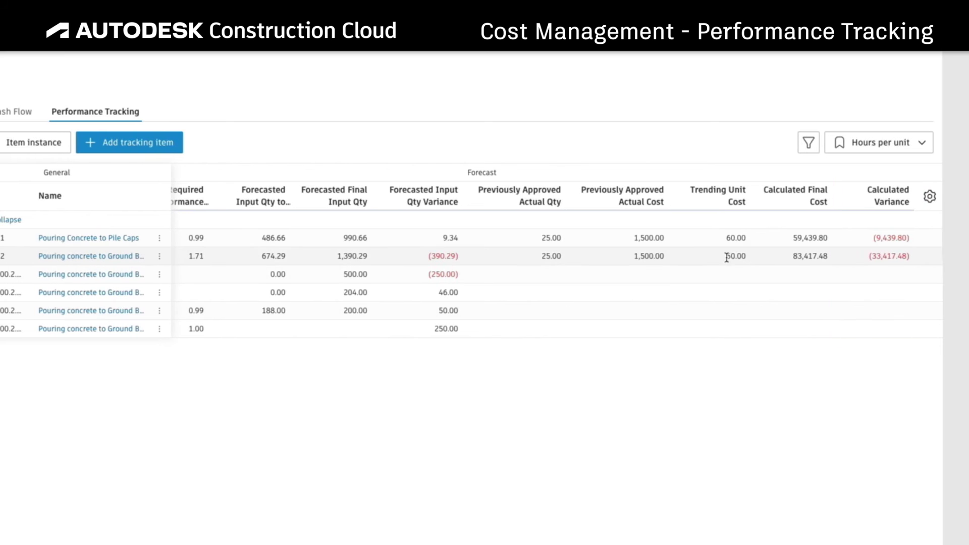
{"action": "right_click", "coordinate": [773, 264]}
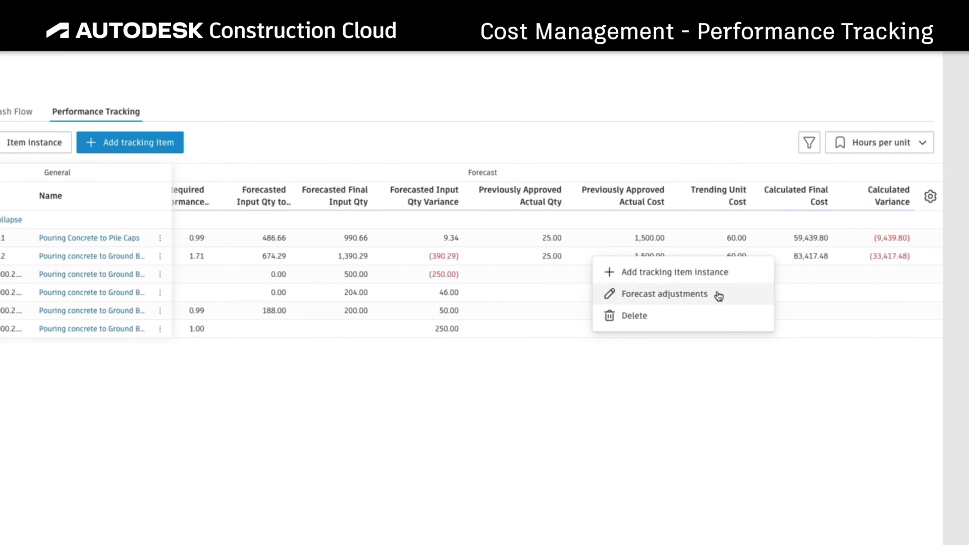
{"action": "left_click", "coordinate": [663, 294]}
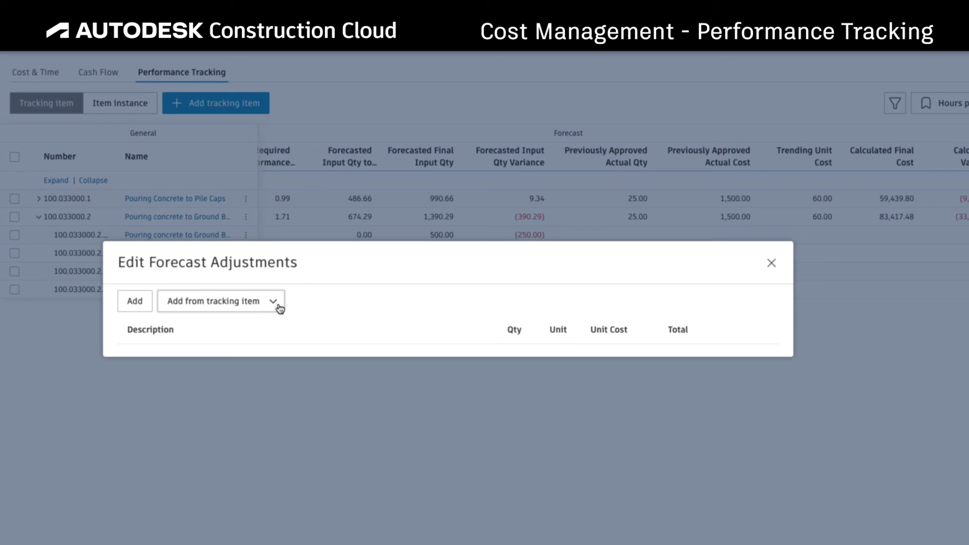
{"action": "left_click", "coordinate": [276, 304]}
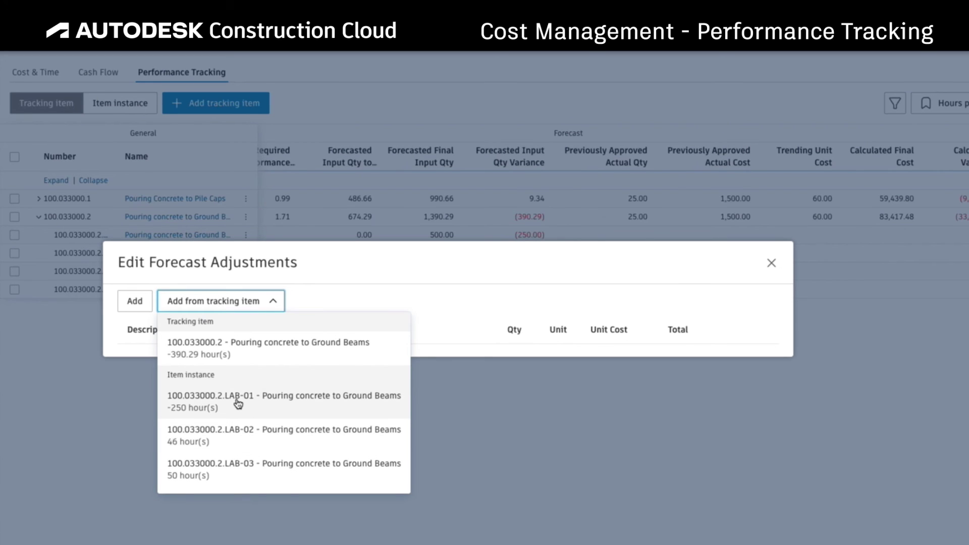
{"action": "left_click", "coordinate": [246, 348]}
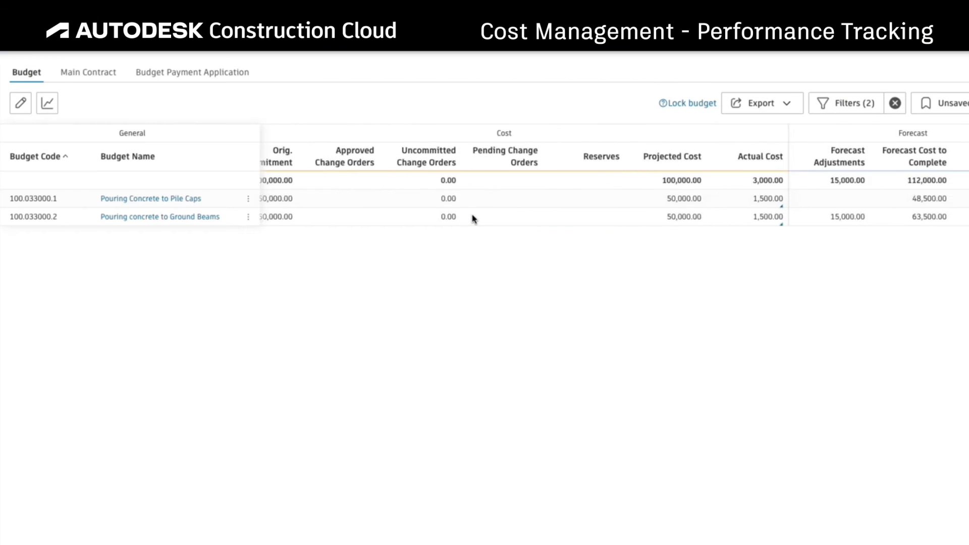
{"action": "scroll", "coordinate": [474, 217], "scroll_direction": "right", "scroll_amount": 5}
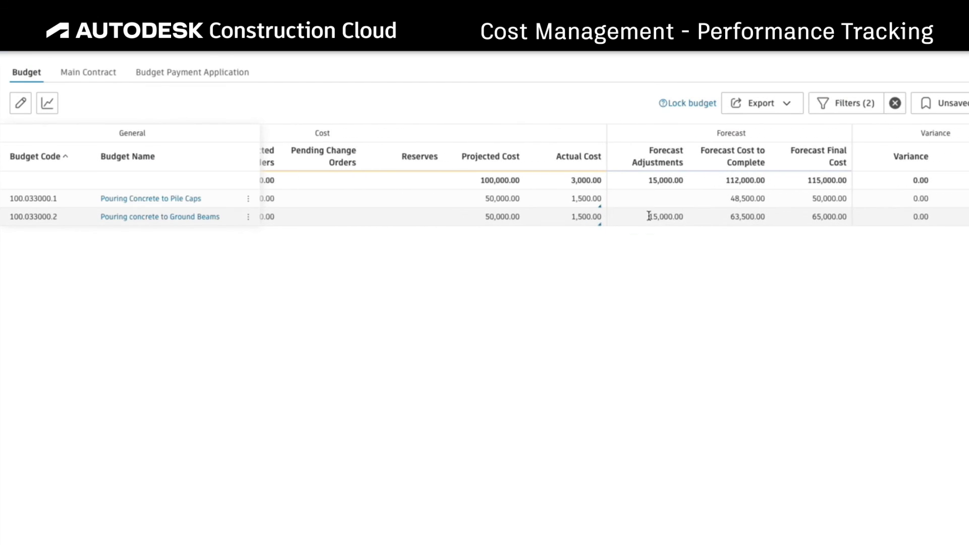